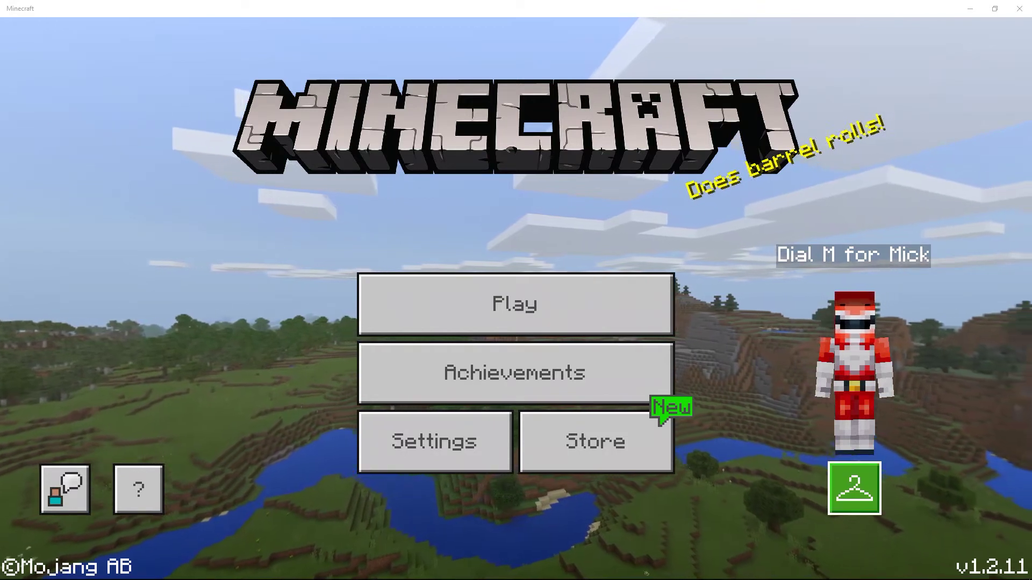
- Open the skin chooser, select the custom Superman skin and start choosing a new skin file for it
click(854, 487)
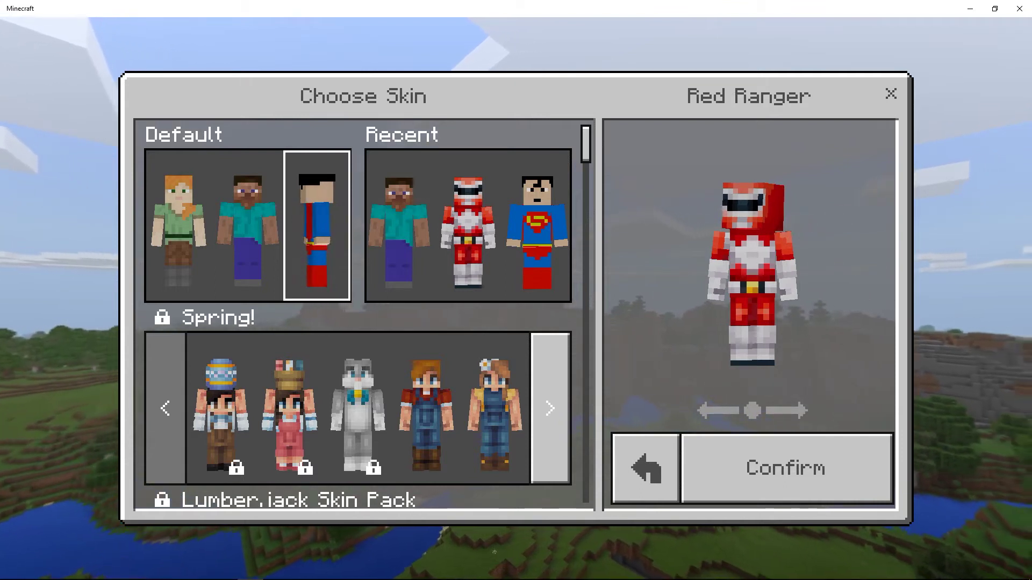
click(317, 226)
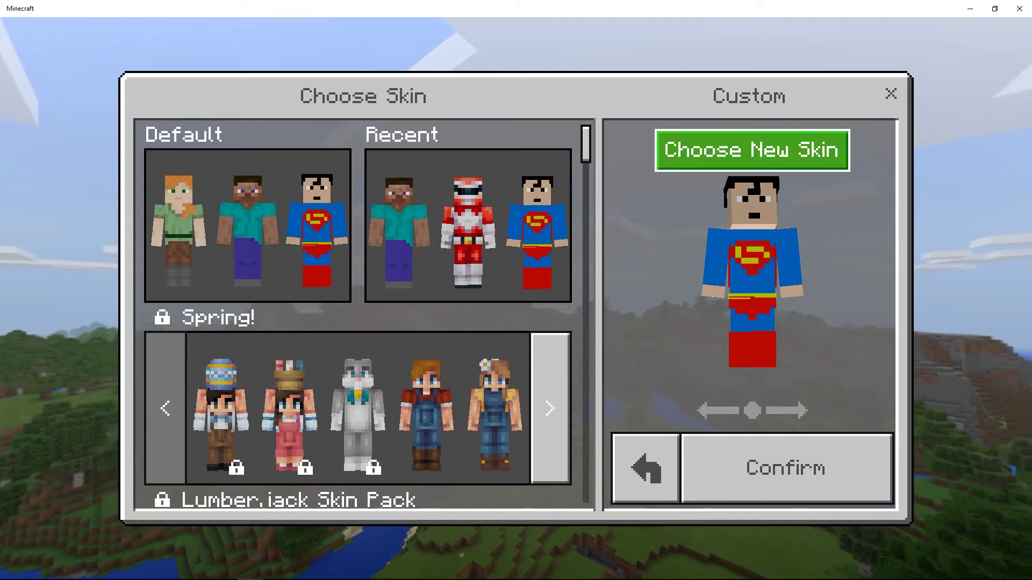
click(751, 150)
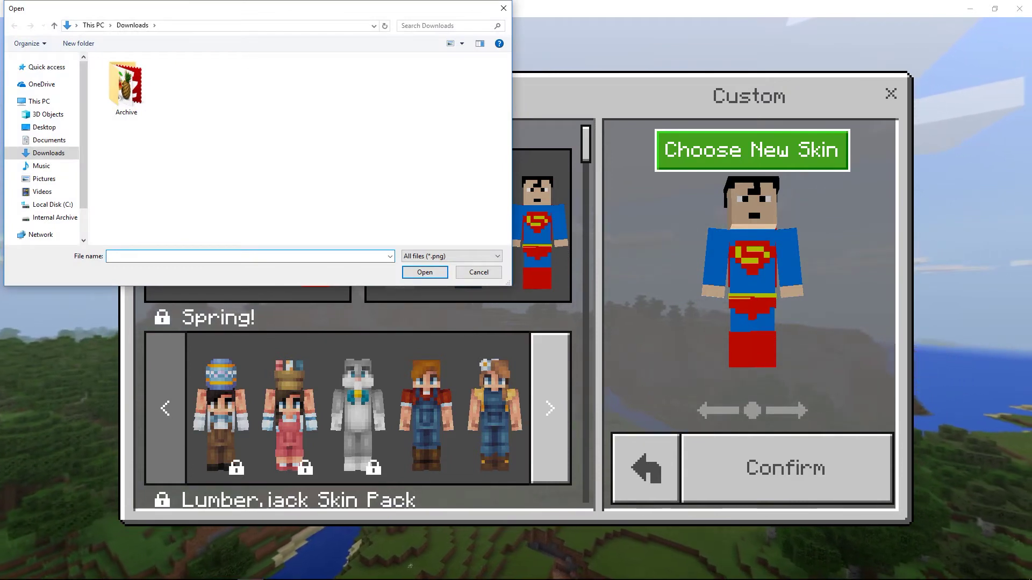
- Switch to Google Chrome, search Google for "minecraft skins" and open The Skindex website from the results
mouse_move(401, 578)
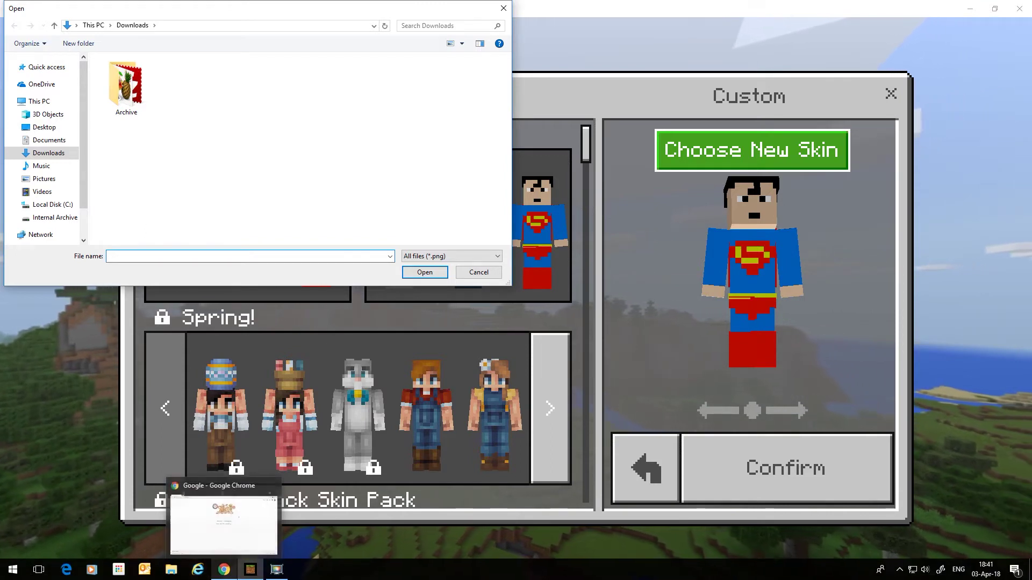
key(alt+Tab)
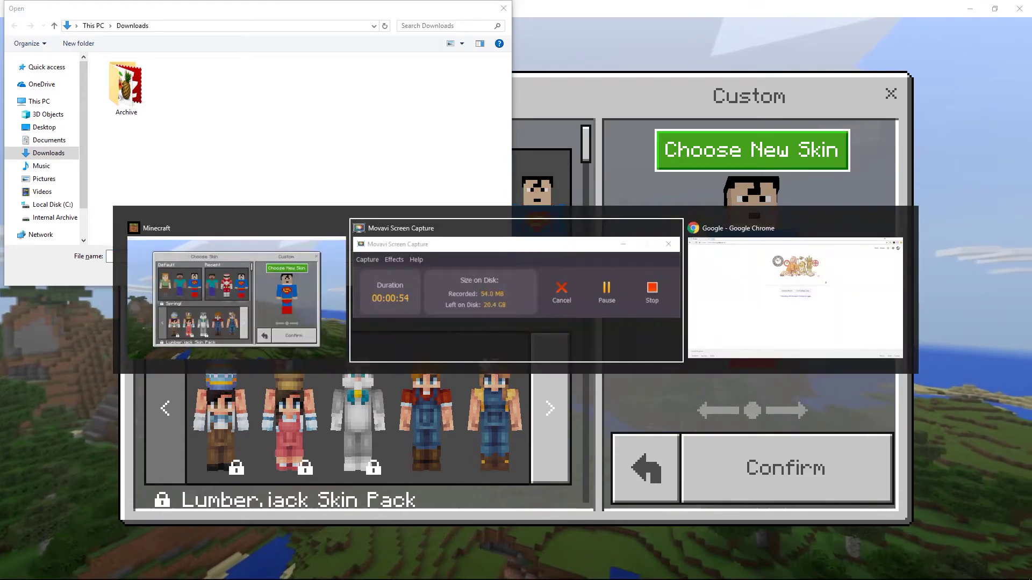
key(alt+Tab)
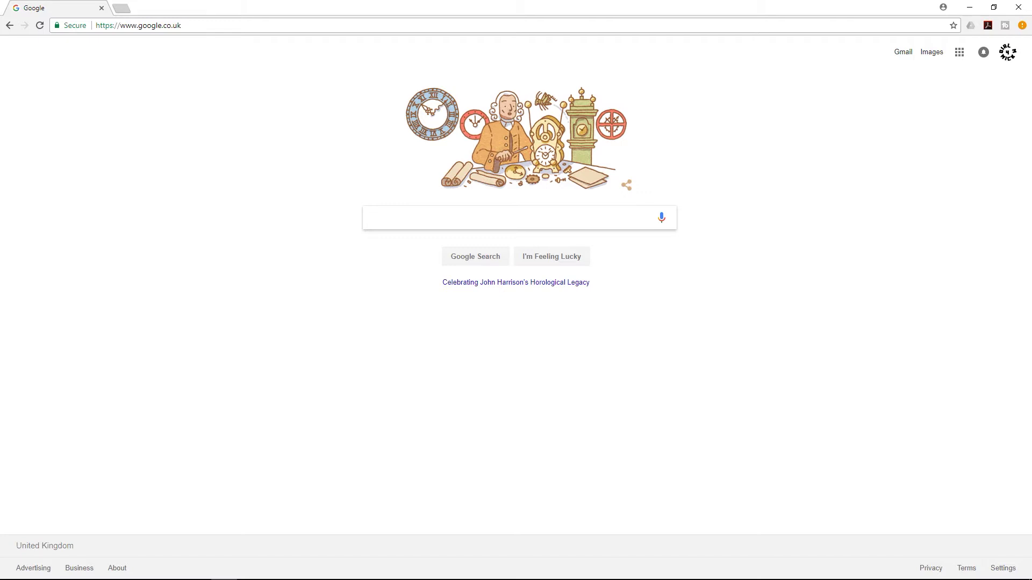
text(minecraft skins)
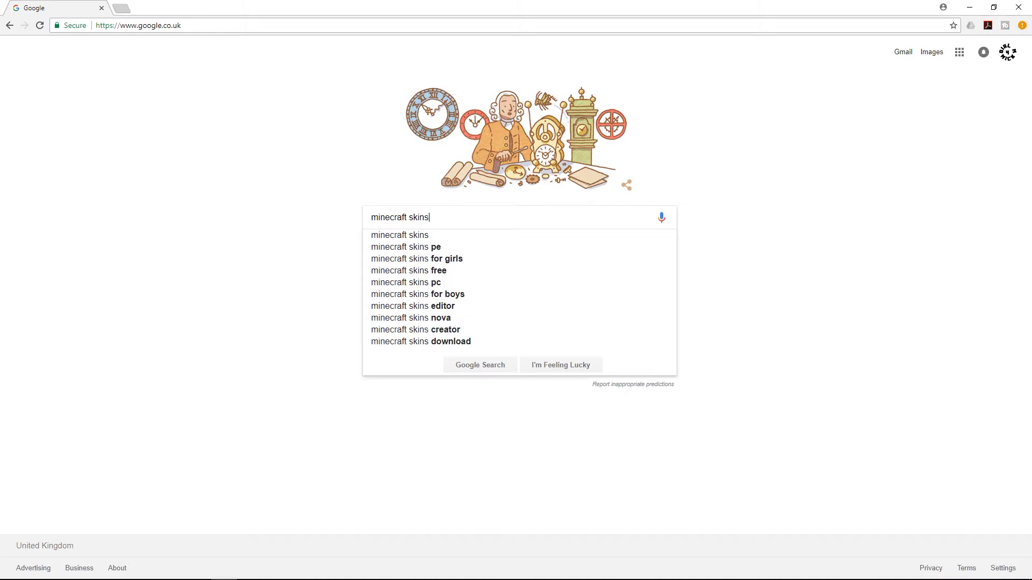
key(Return)
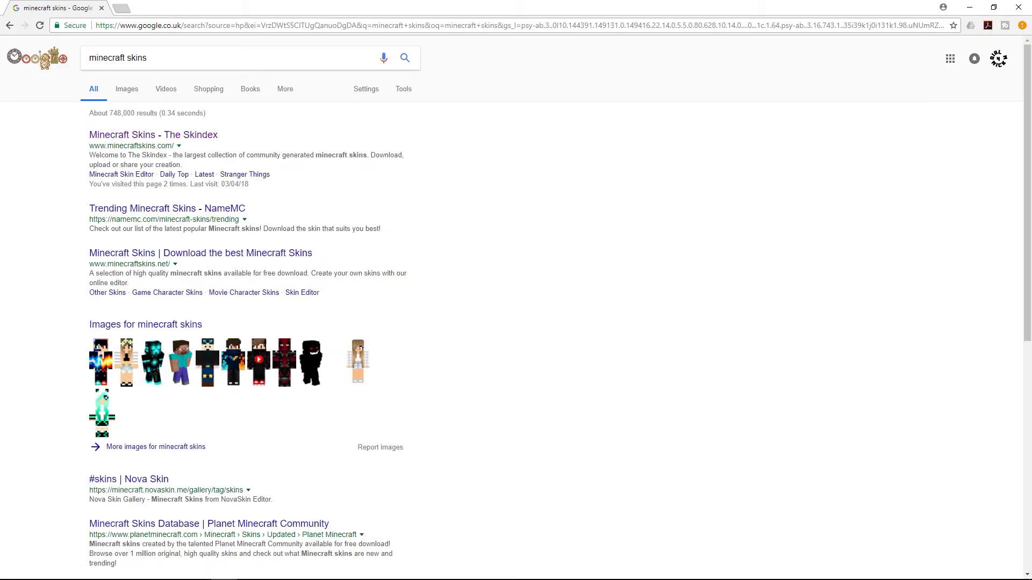
click(153, 135)
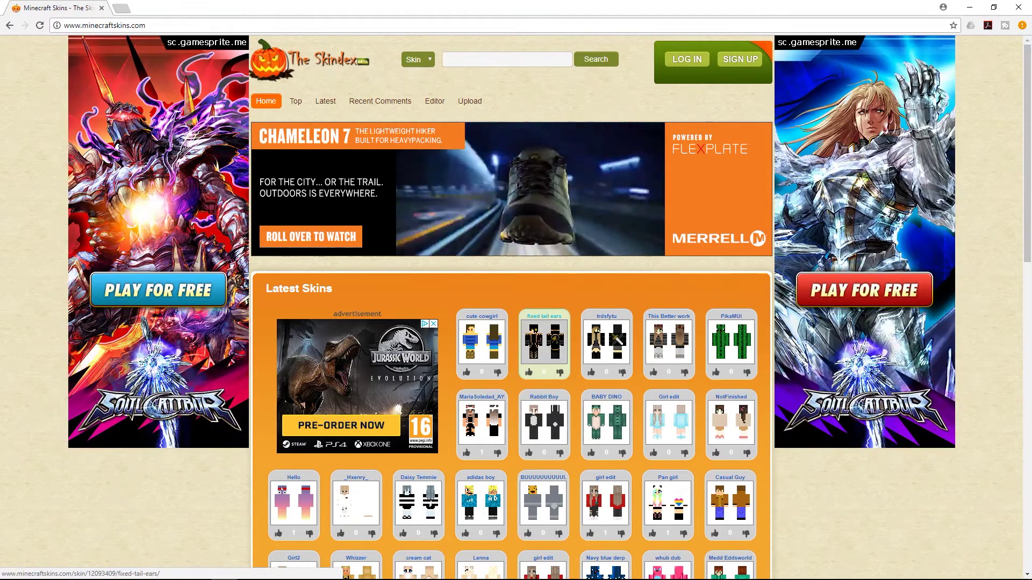
- Browse the latest skins on The Skindex and search the site's skins for "aquabats"
scroll(543, 366, down, 1)
scroll(543, 368, down, 3)
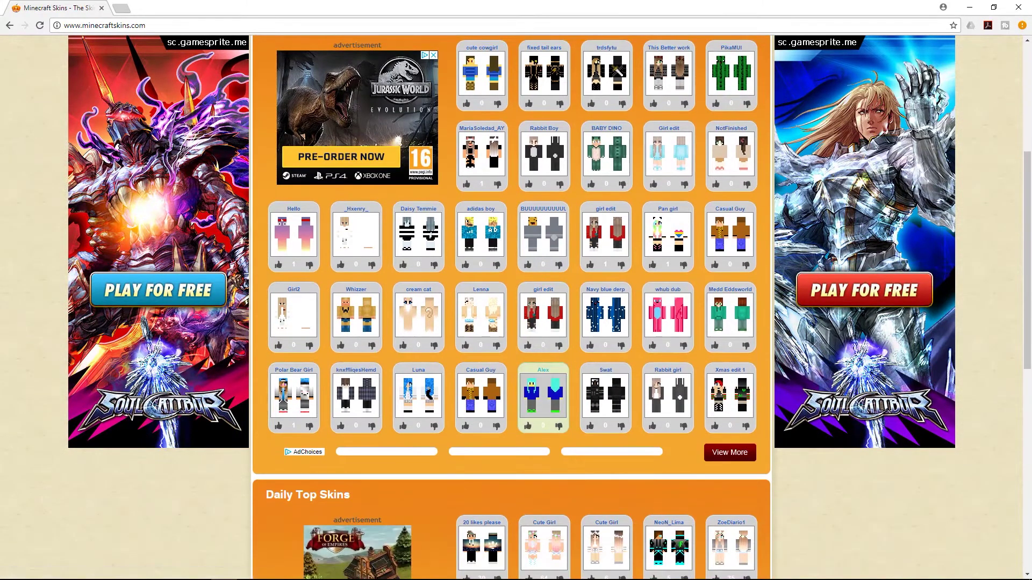
scroll(543, 357, up, 4)
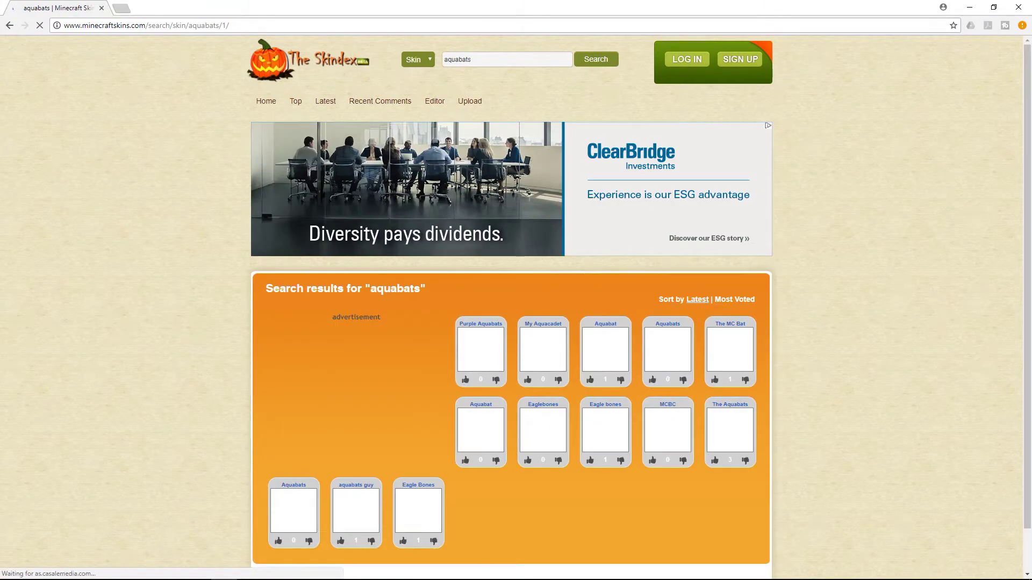
- Open the first Aquabats skin in the last row of the search results and download it
scroll(516, 290, down, 3)
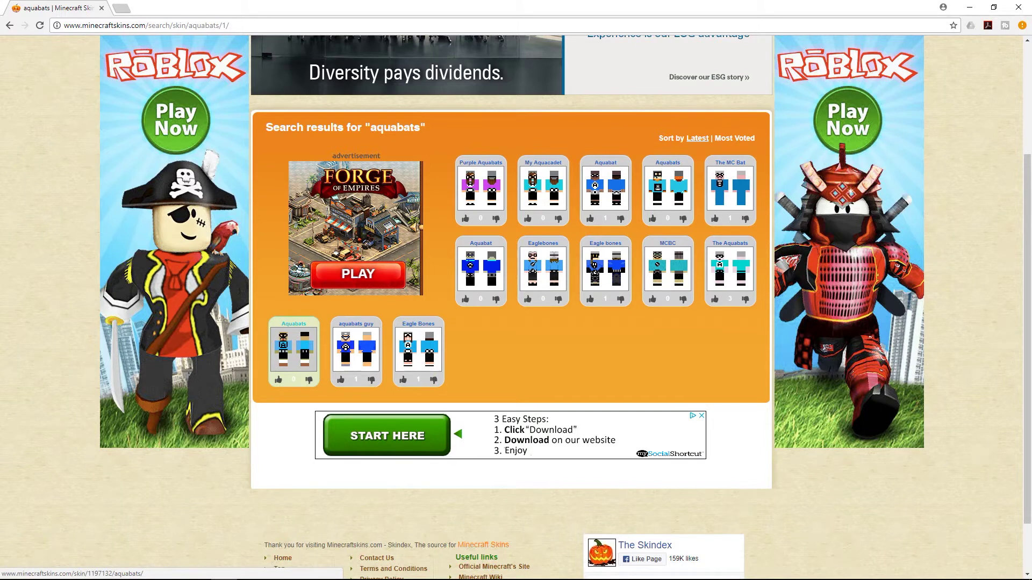
click(294, 347)
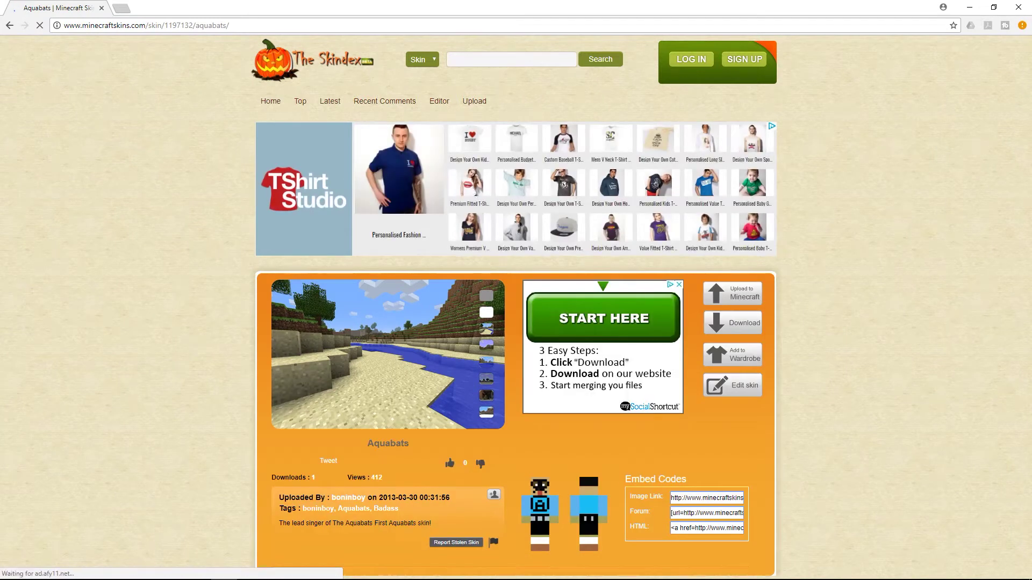
scroll(516, 306, down, 2)
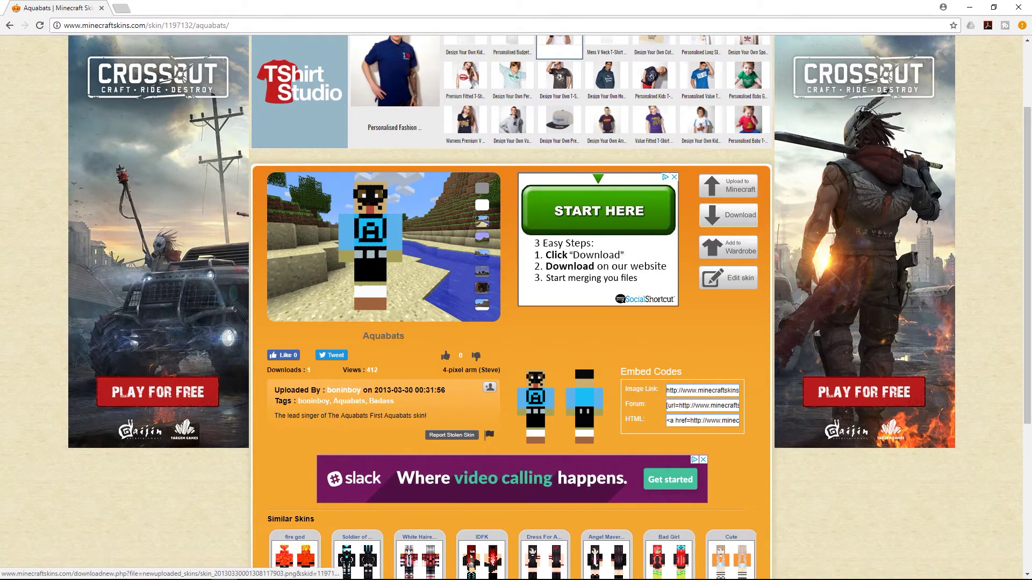
click(728, 215)
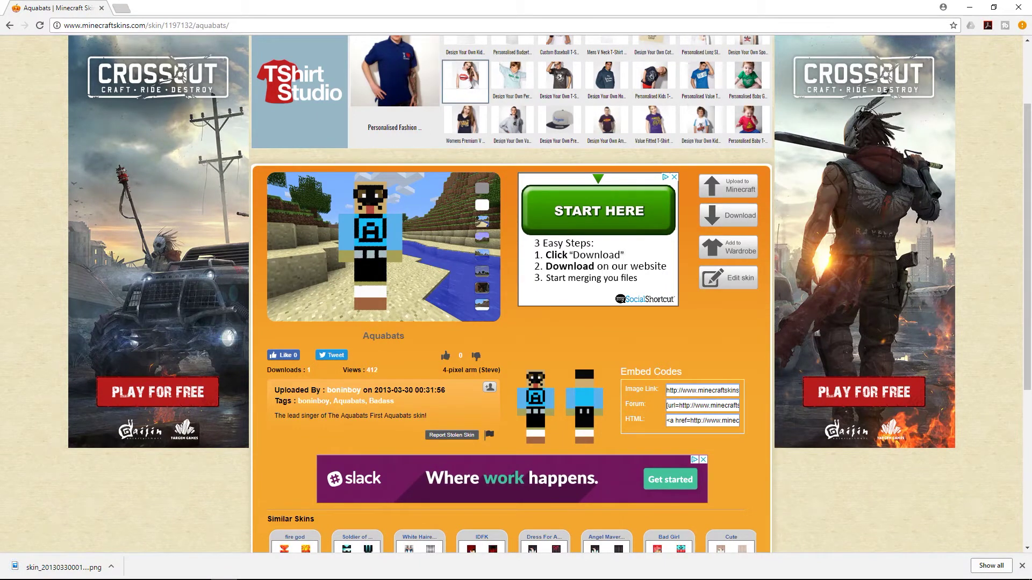
- Open the Downloads folder in File Explorer and rename the downloaded skin file as SkinAquabat.png
mouse_move(171, 570)
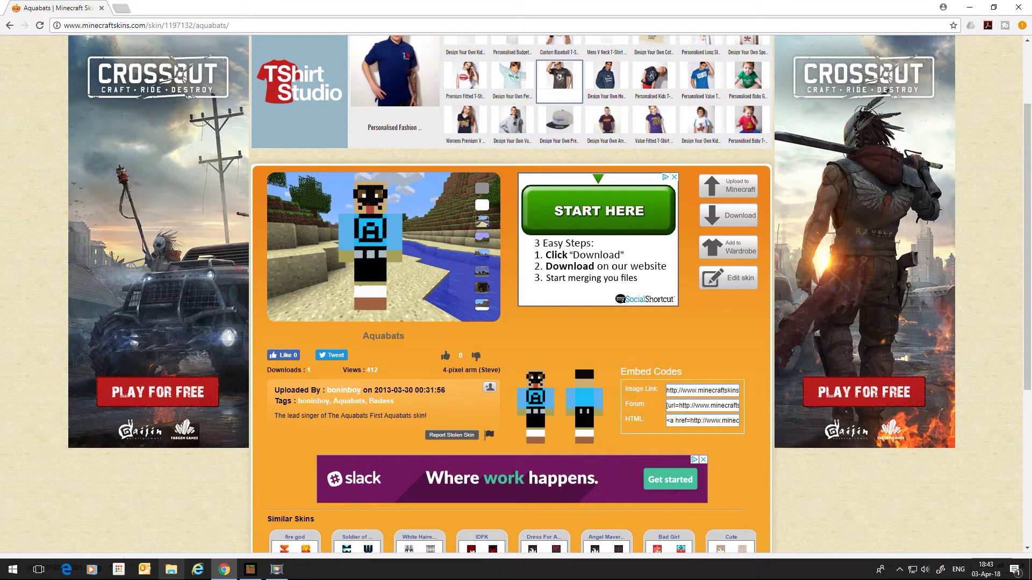
key(super+e)
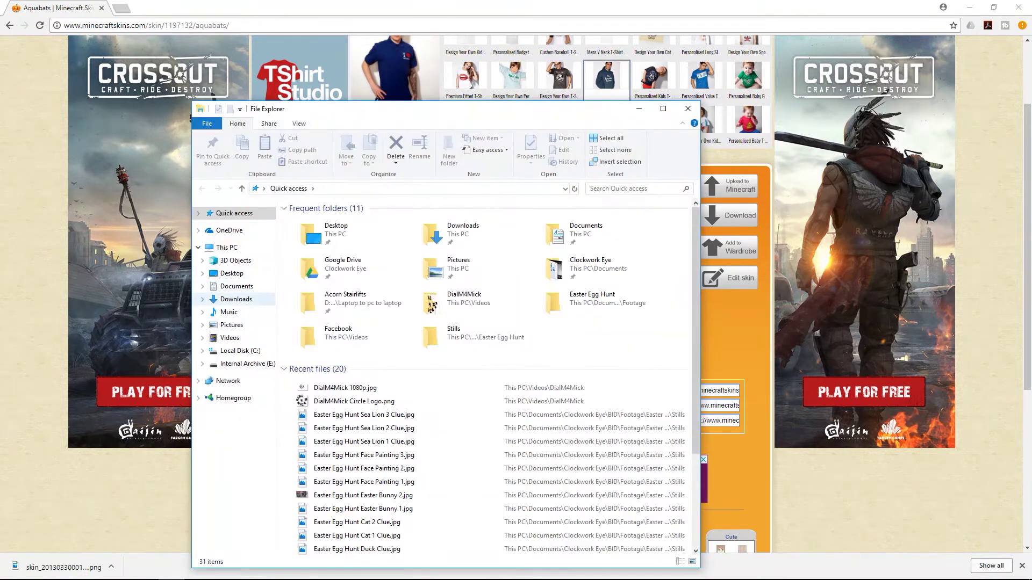
click(236, 299)
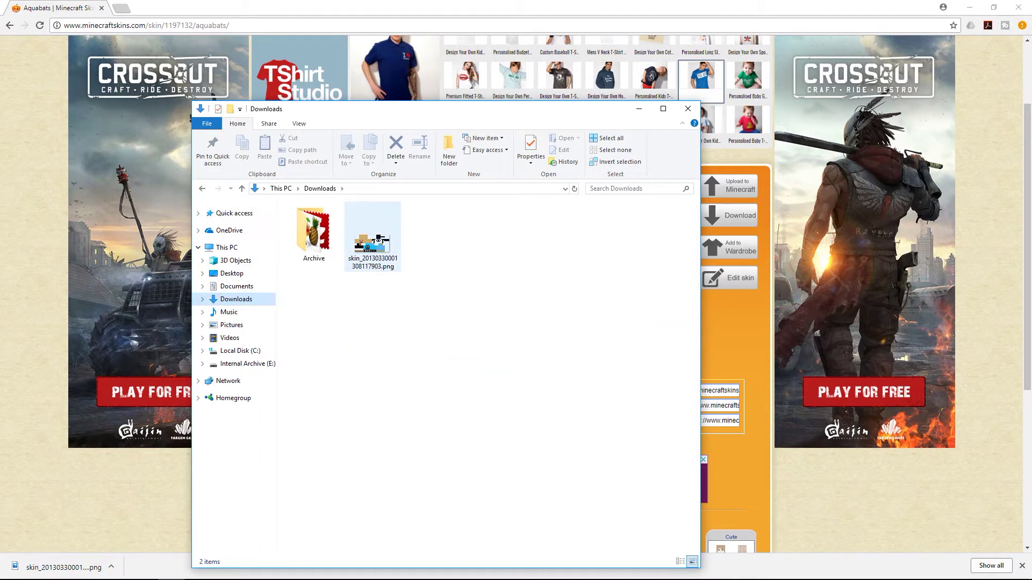
click(372, 237)
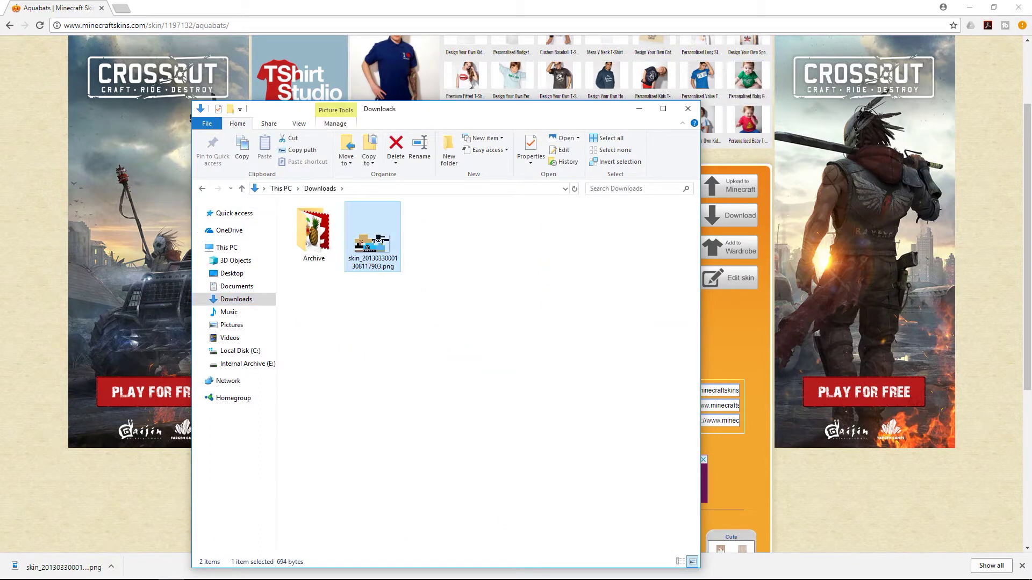
key(F2)
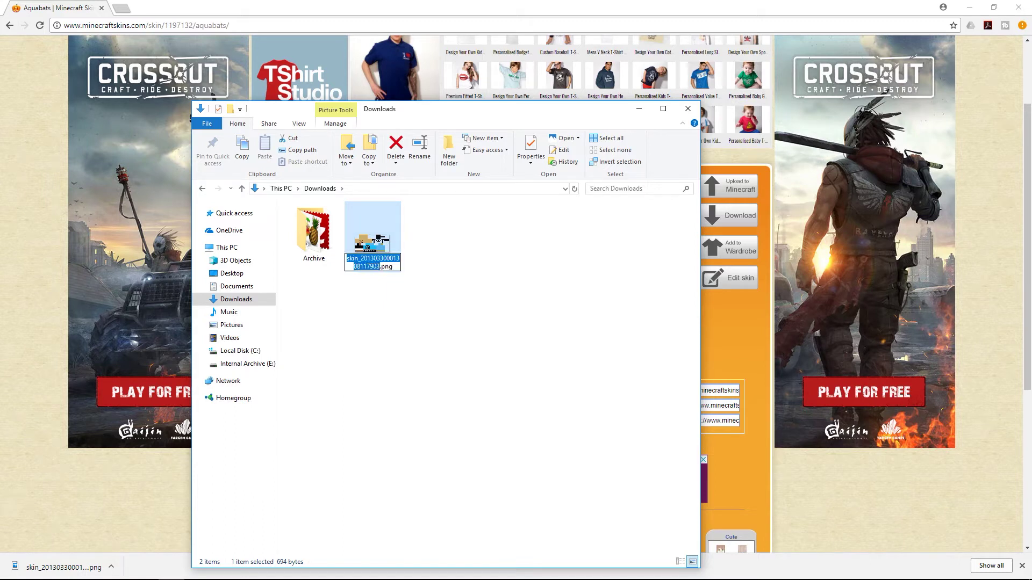
text(SkinAquabat)
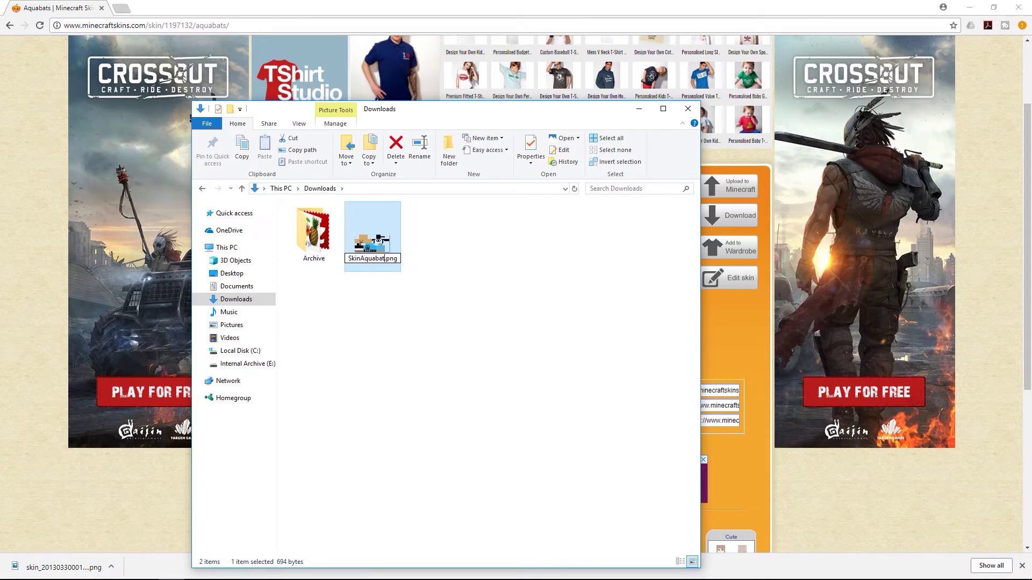
key(Return)
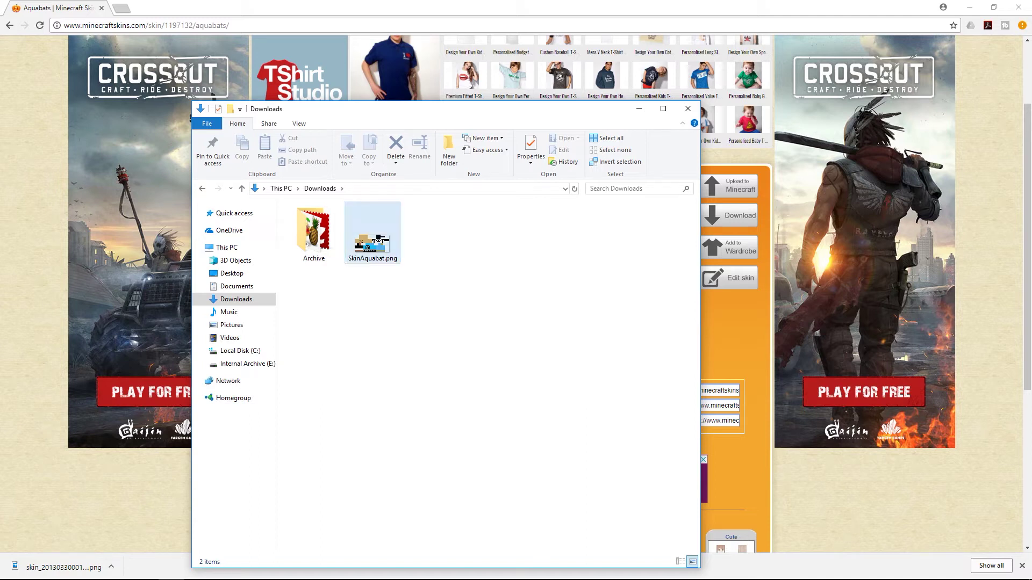
- Move SkinAquabat.png from Downloads into the DialM4Mick folder under Videos and close File Explorer
click(379, 241)
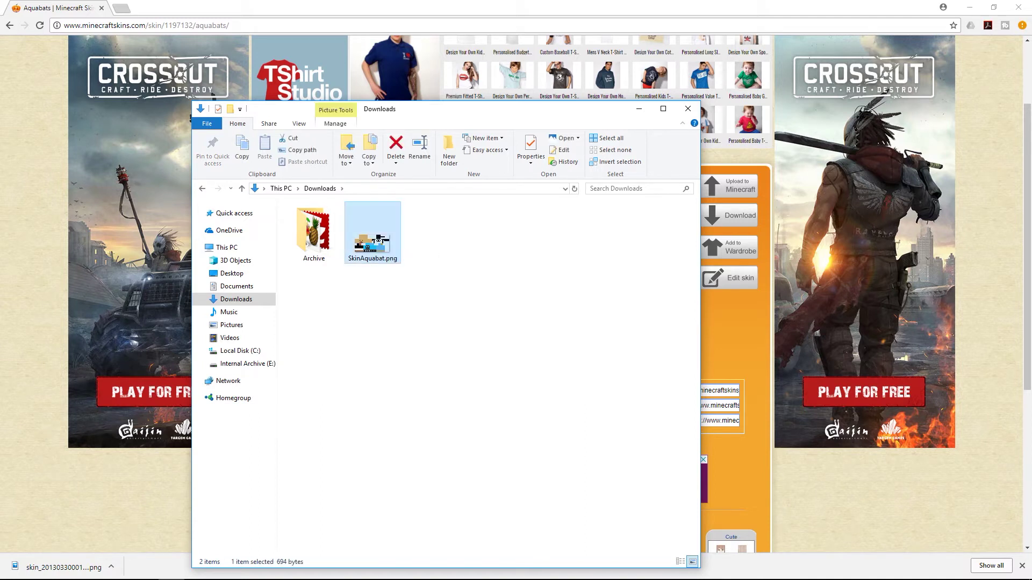
right_click(376, 241)
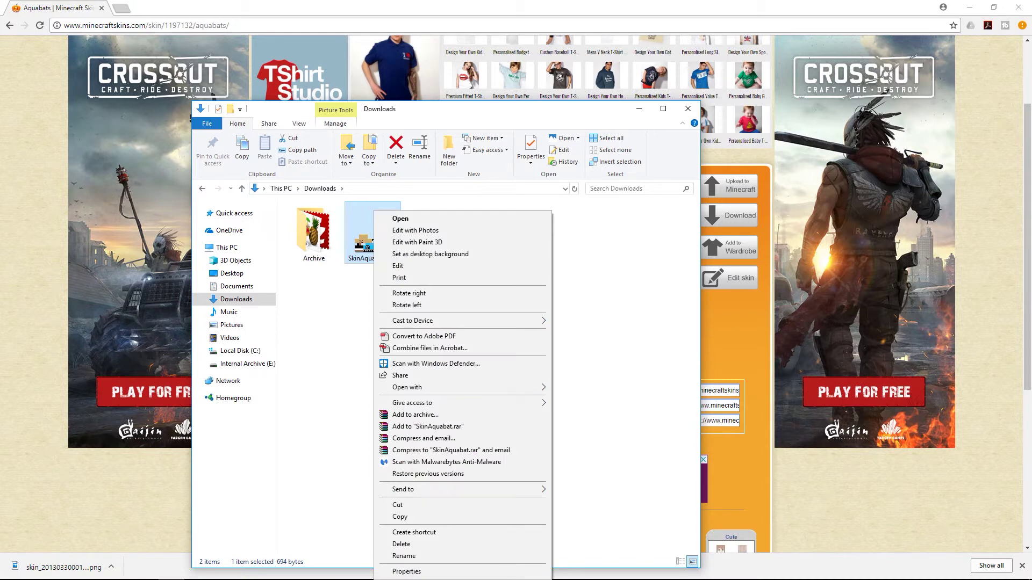
click(398, 505)
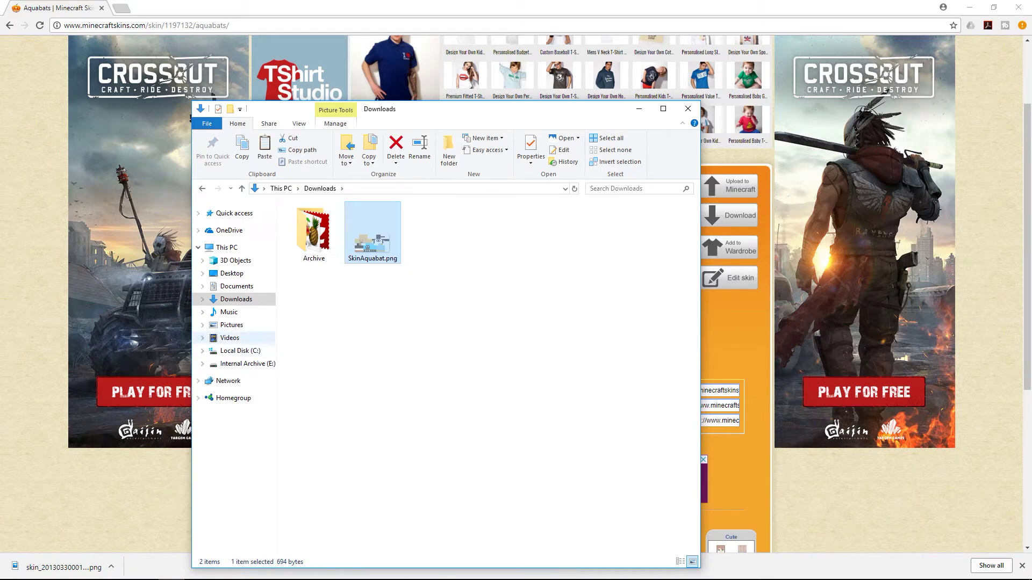
click(229, 337)
click(369, 230)
double_click(368, 230)
click(373, 236)
right_click(444, 334)
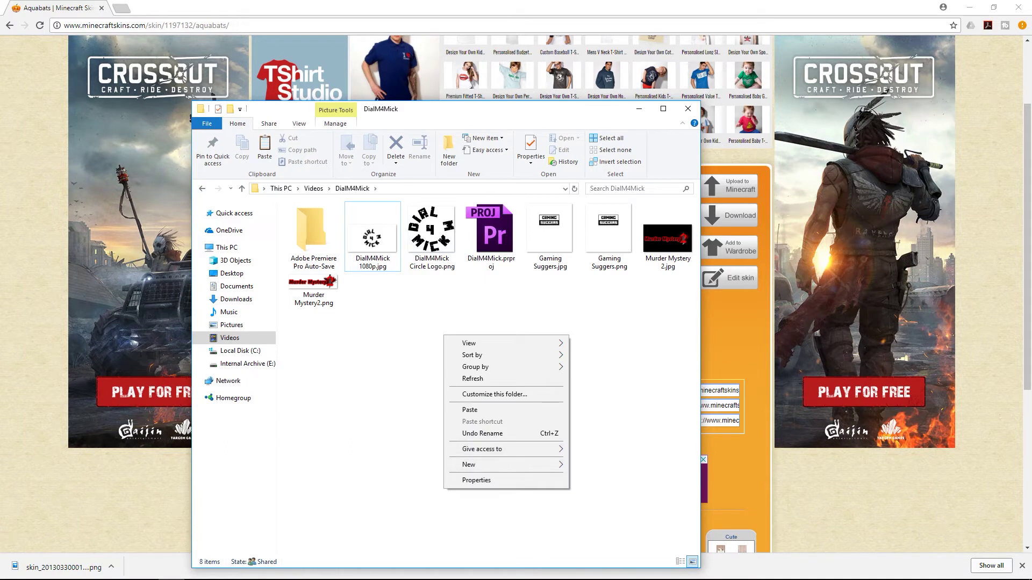
click(470, 410)
click(470, 410)
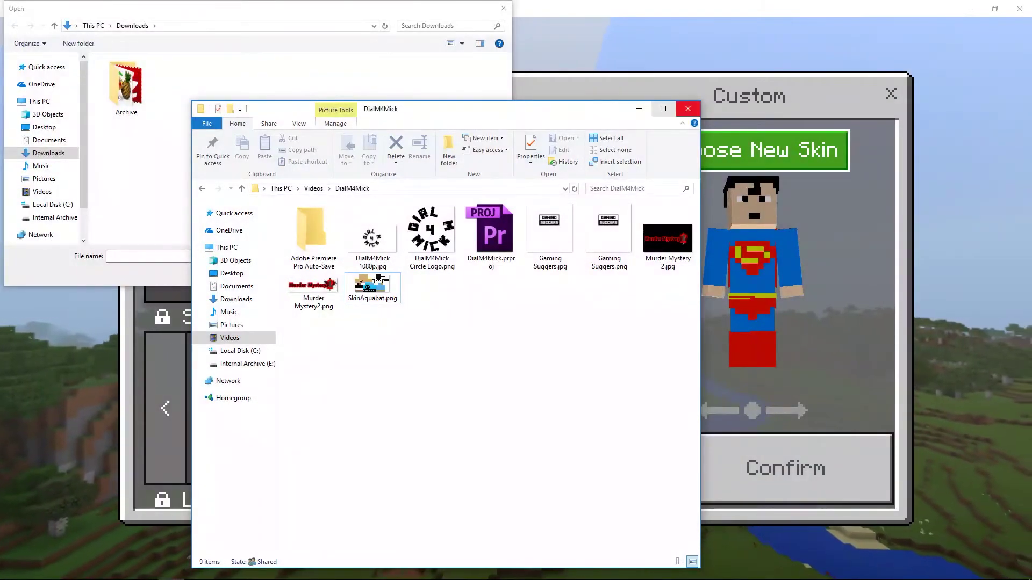
click(687, 109)
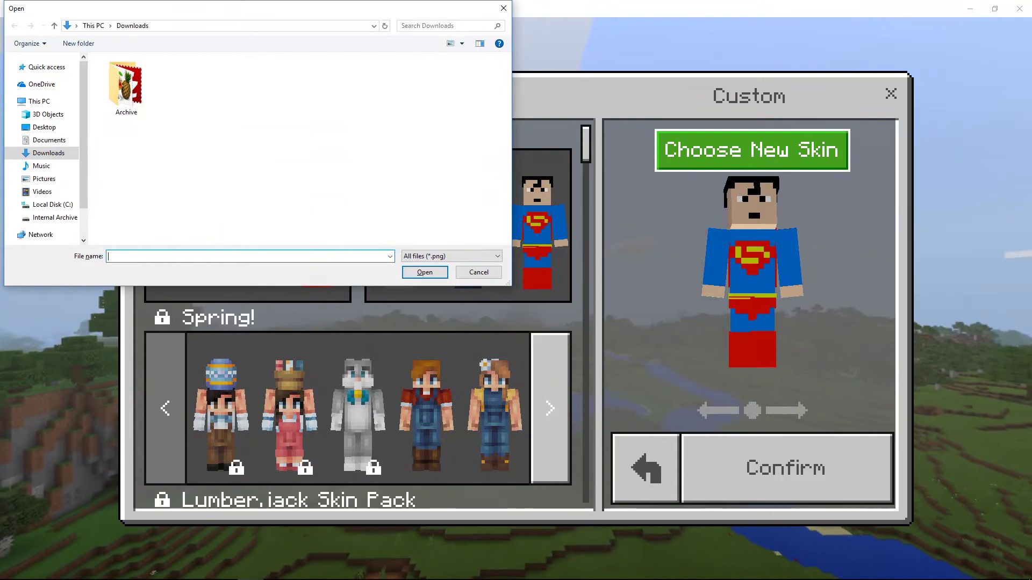
- Cancel the pending skin file selection in Minecraft, dismiss the message and start choosing a new skin again
click(478, 272)
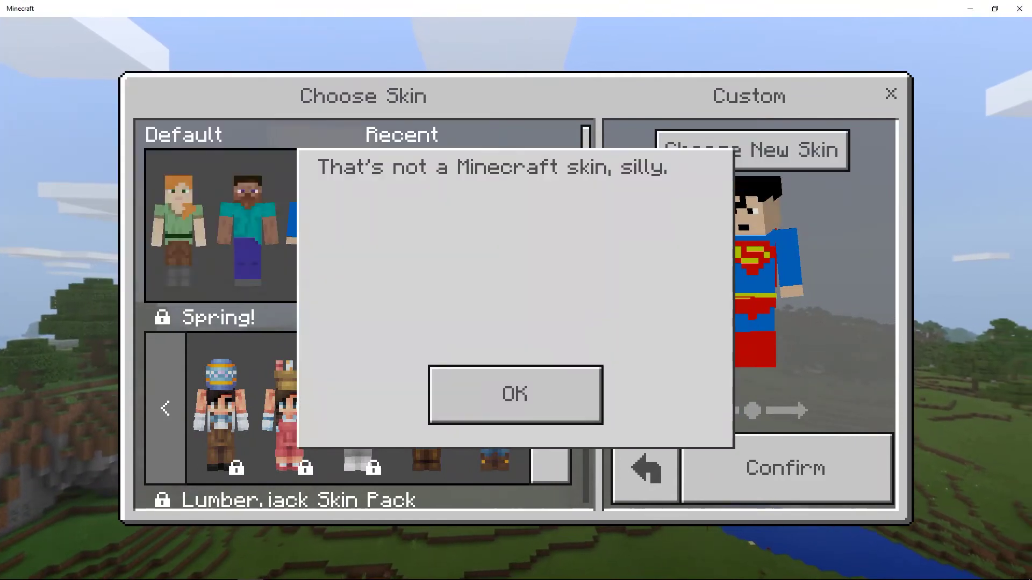
click(514, 395)
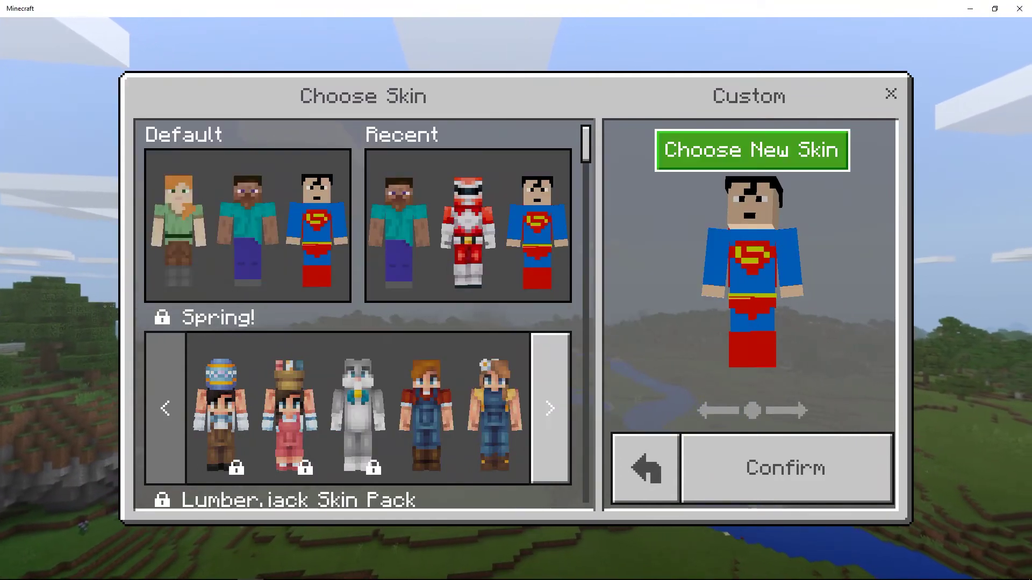
key(Left)
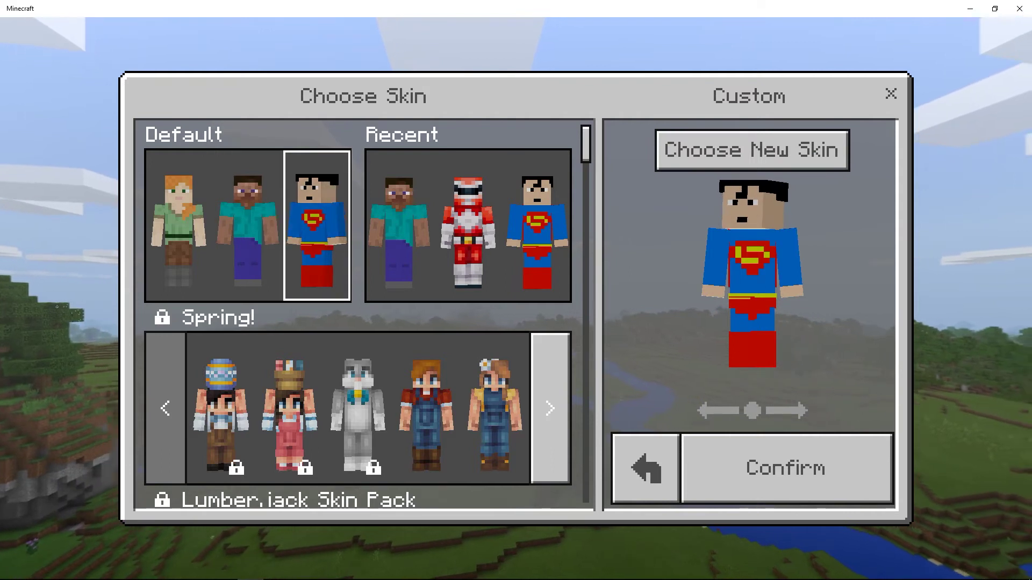
key(Right)
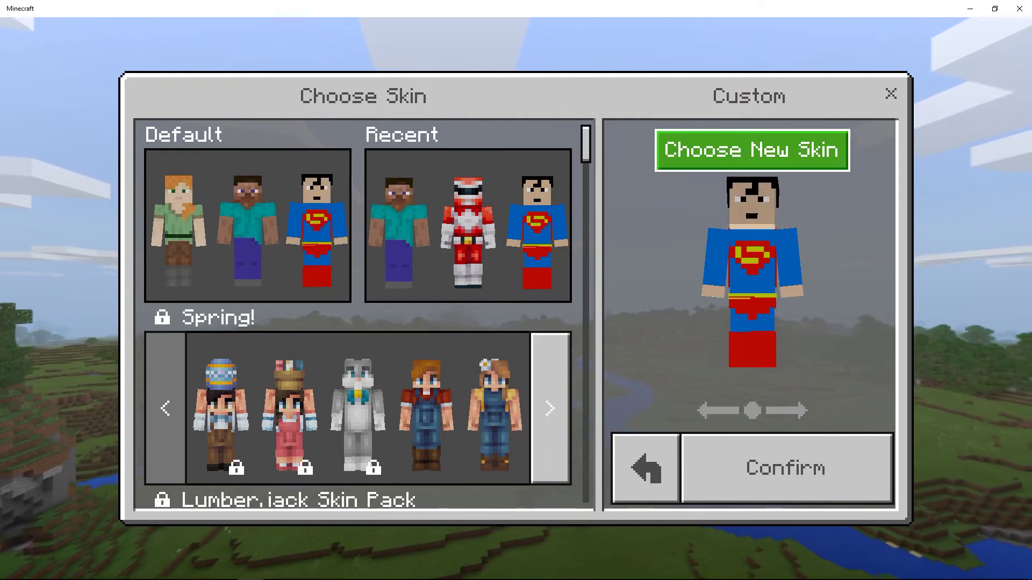
key(Return)
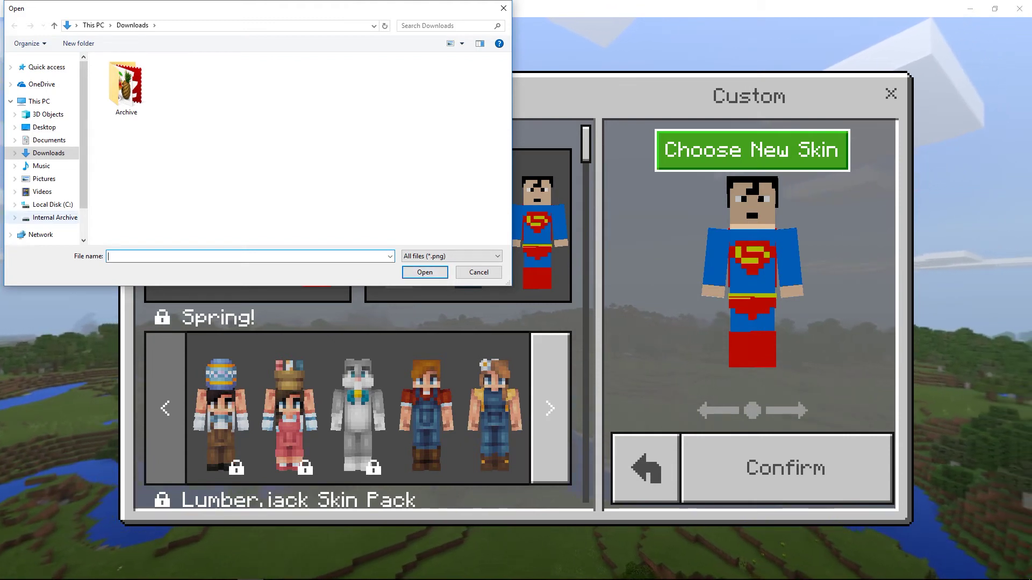
- Load SkinAquabat.png from the DialM4Mick folder under Videos as the new custom skin
click(42, 191)
double_click(185, 88)
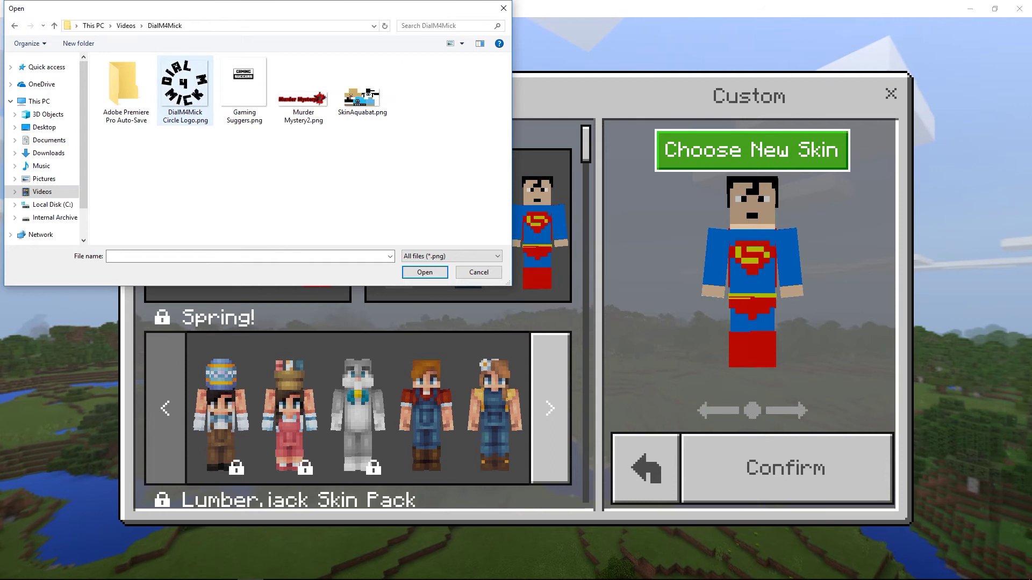
click(362, 86)
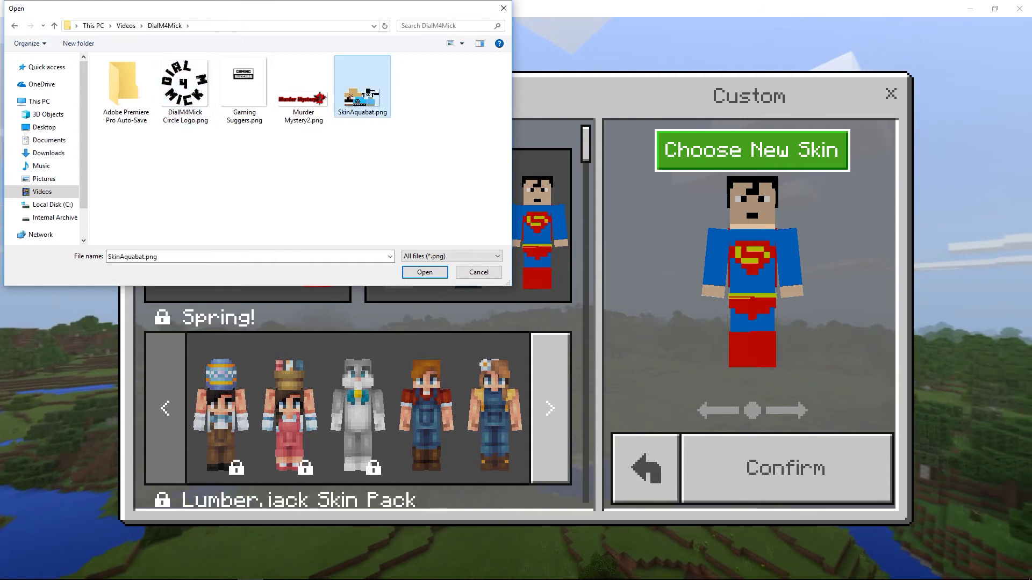
click(424, 272)
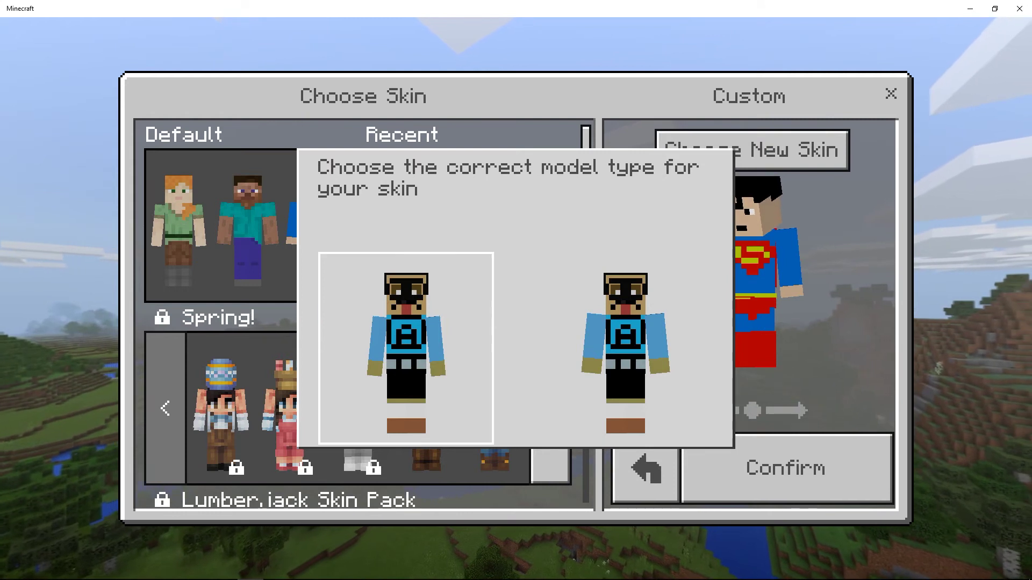
- Choose the wider-armed model type for the Aquabats skin and confirm it as the character's skin
click(625, 348)
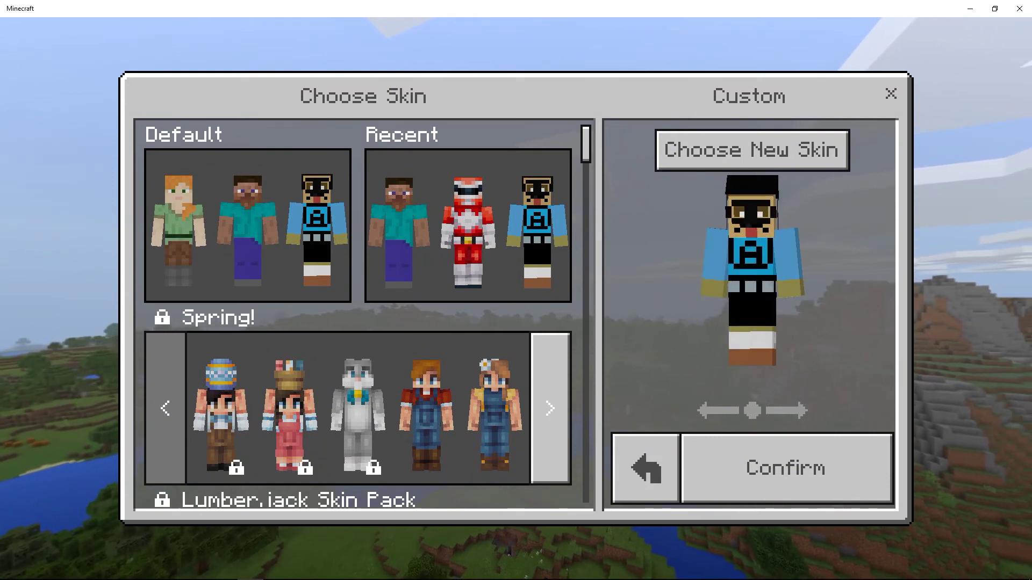
key(Tab)
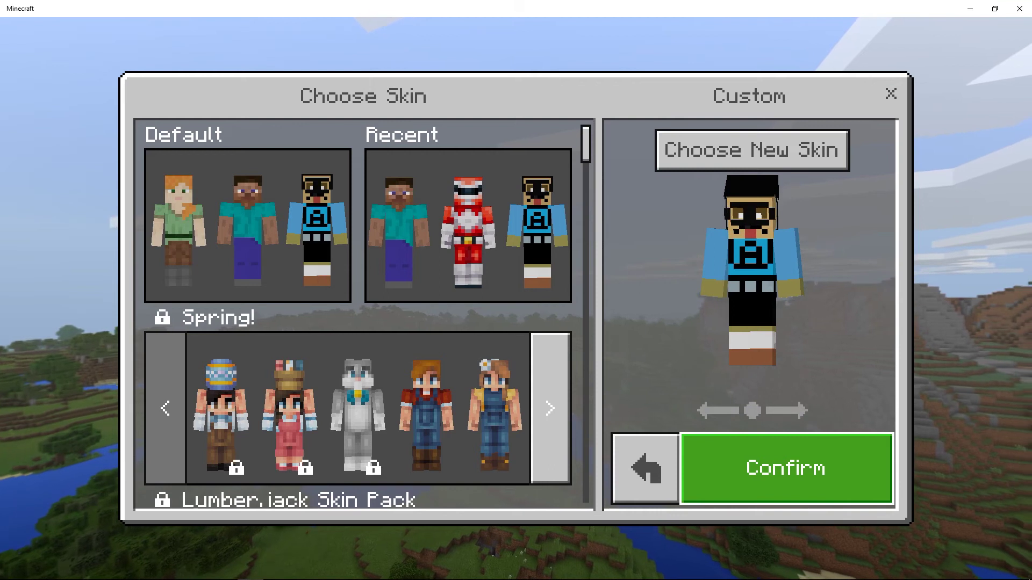
key(Return)
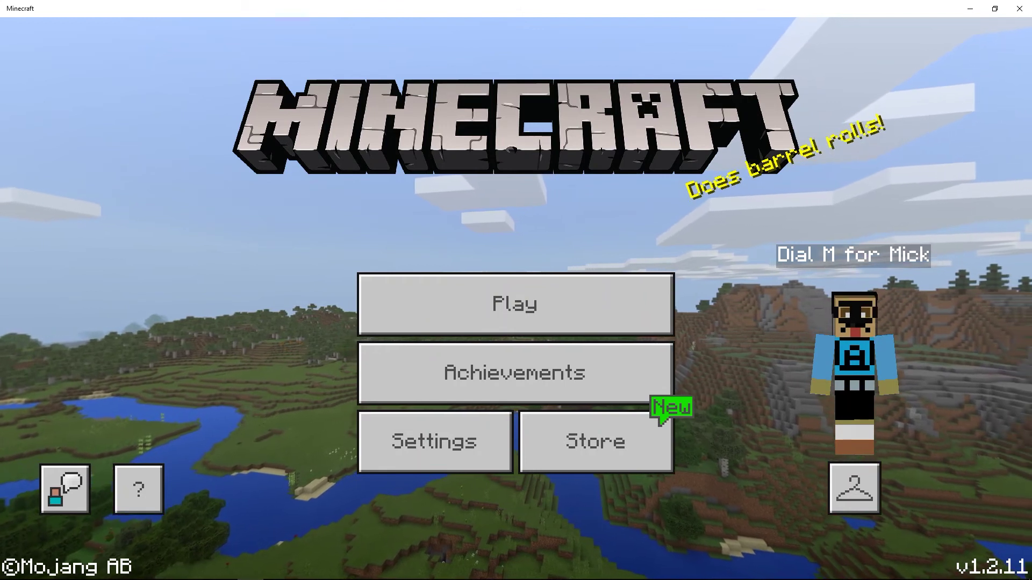
- Start playing from the main menu by joining the featured Mineplex server
key(Down)
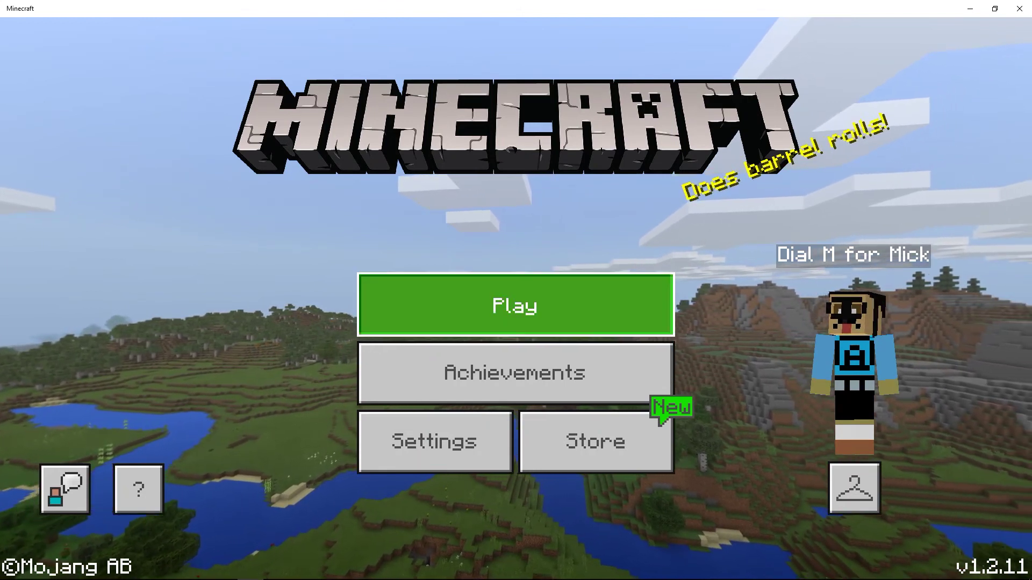
key(Return)
click(664, 101)
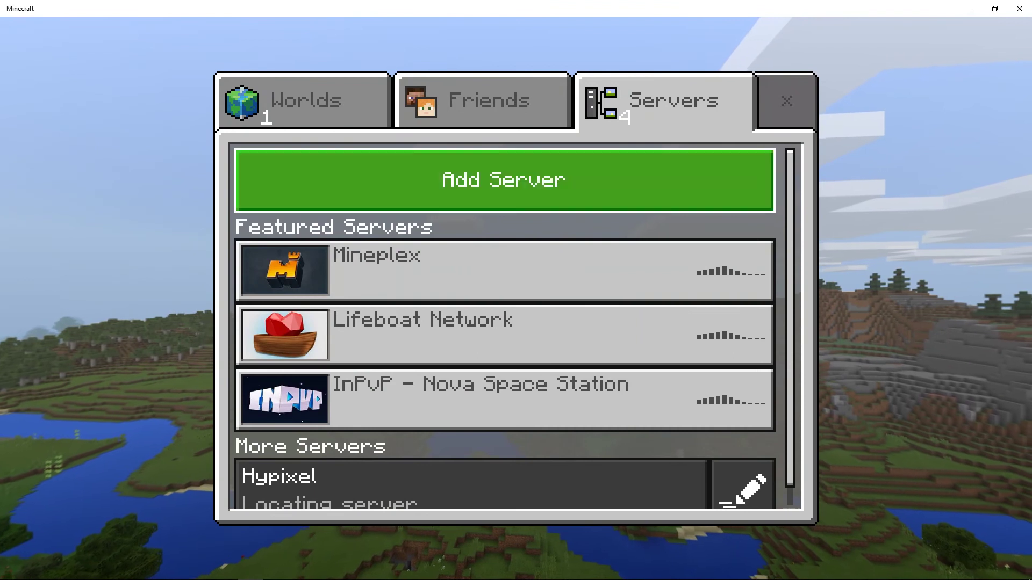
key(Up)
key(Return)
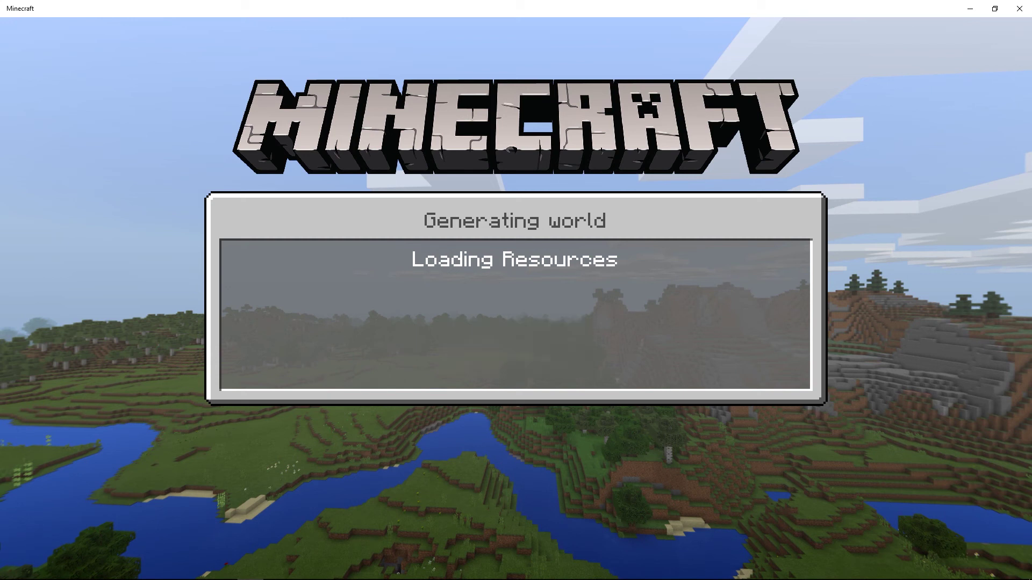
- Move and jump around the Mineplex lobby to examine the Aquabats skin on the character from the front
key(w)
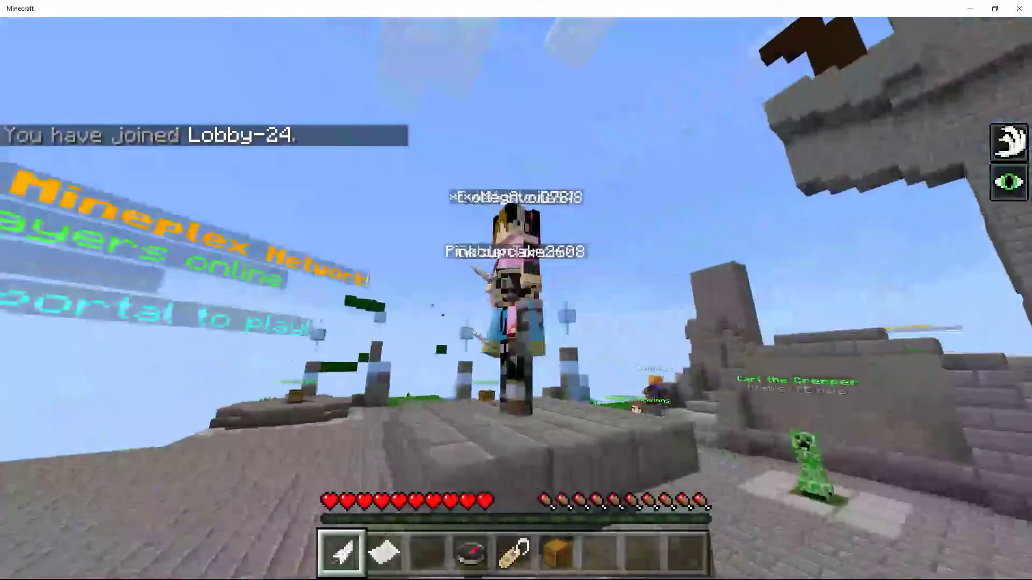
key(w)
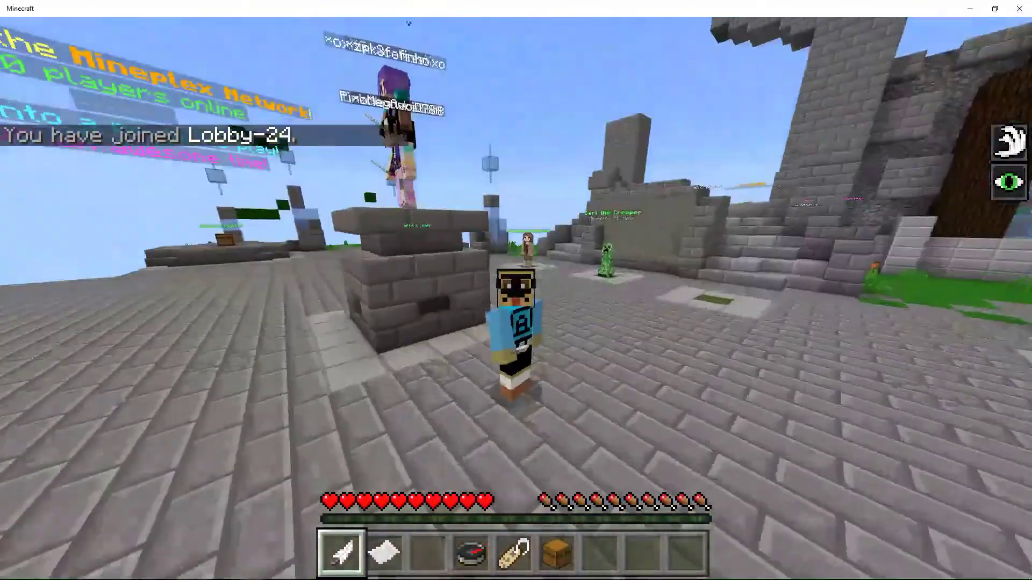
key(space)
key(space)
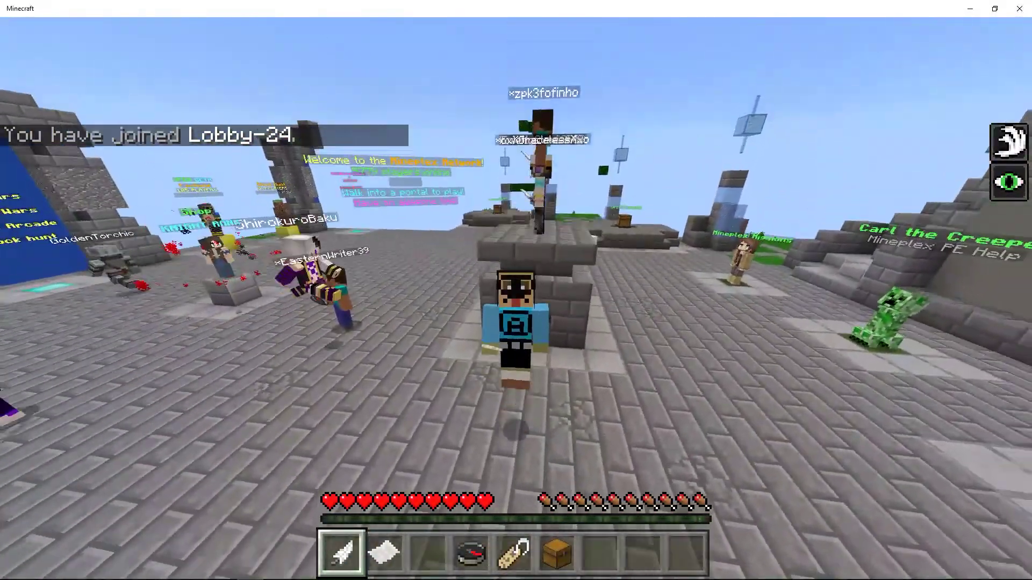
key(w)
key(w)
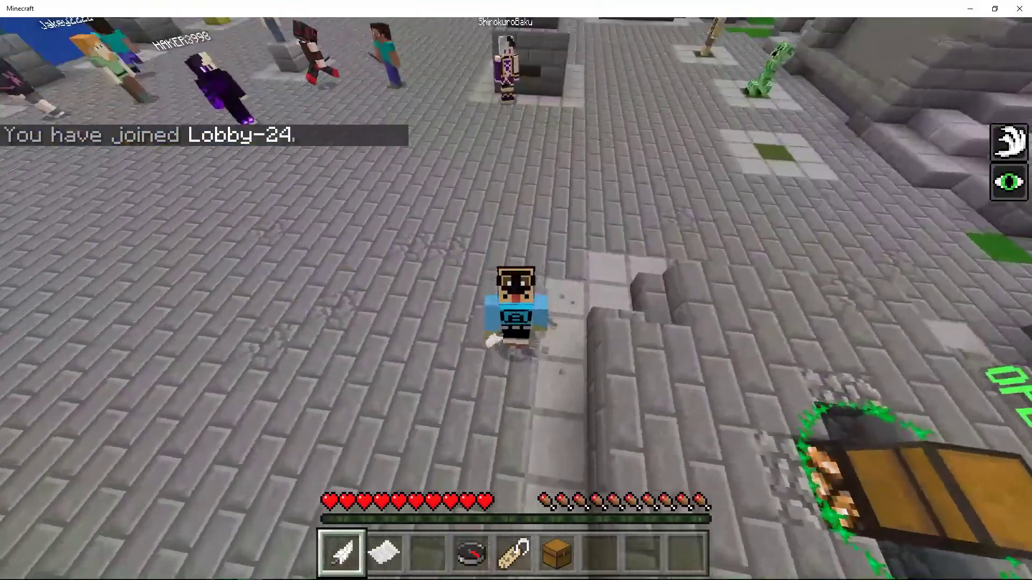
key(w)
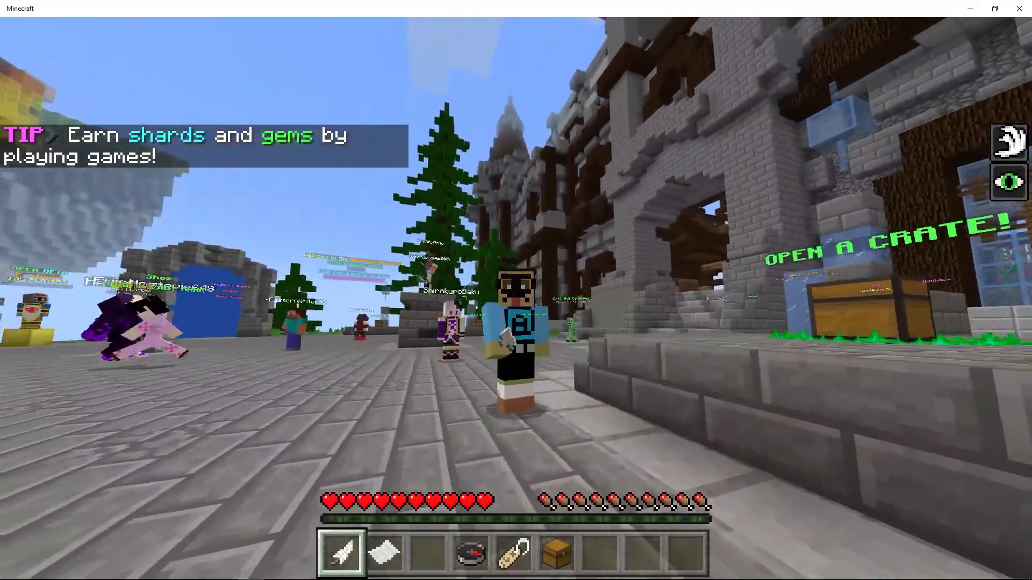
key(s)
key(s)
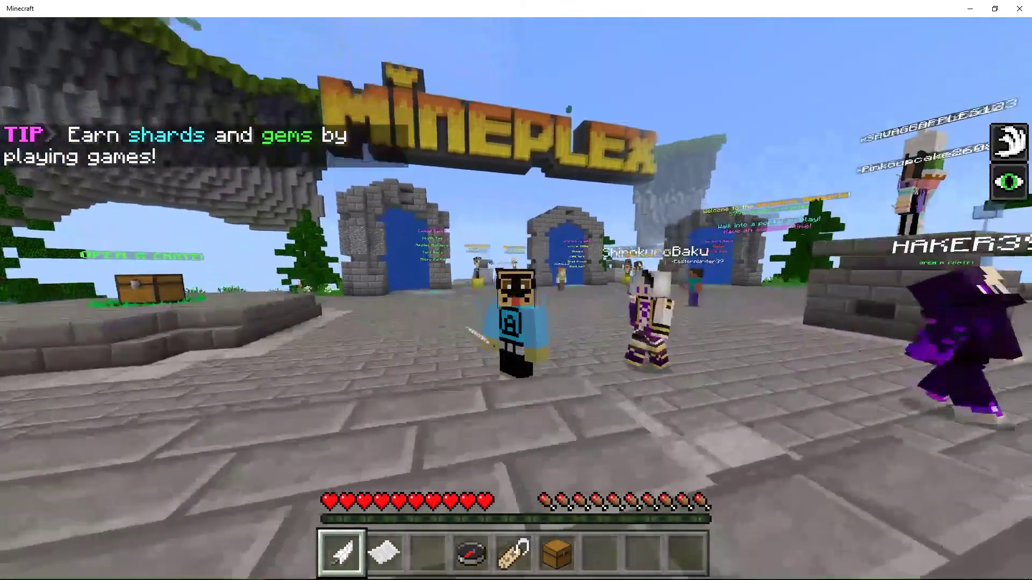
key(w)
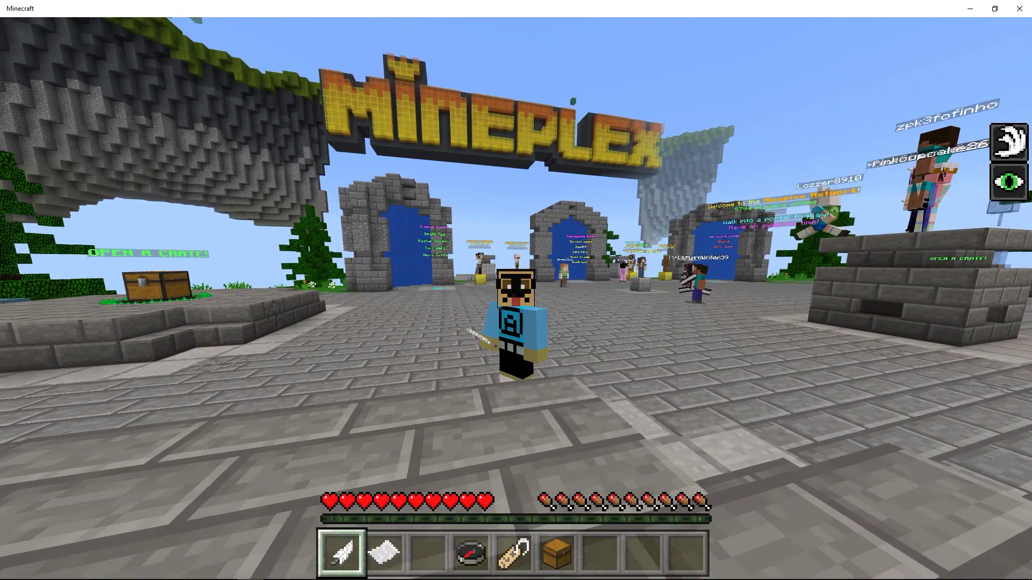
key(w)
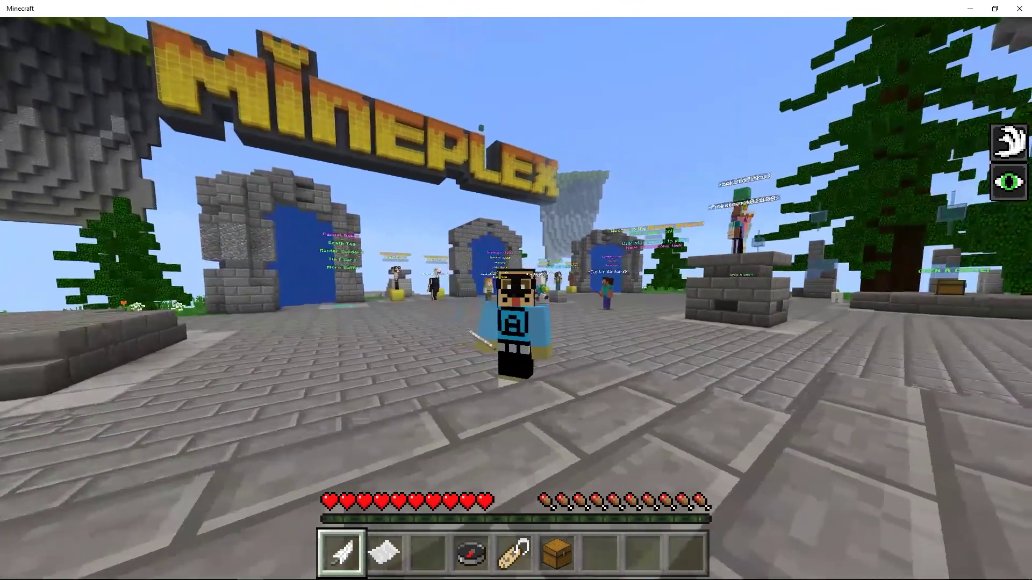